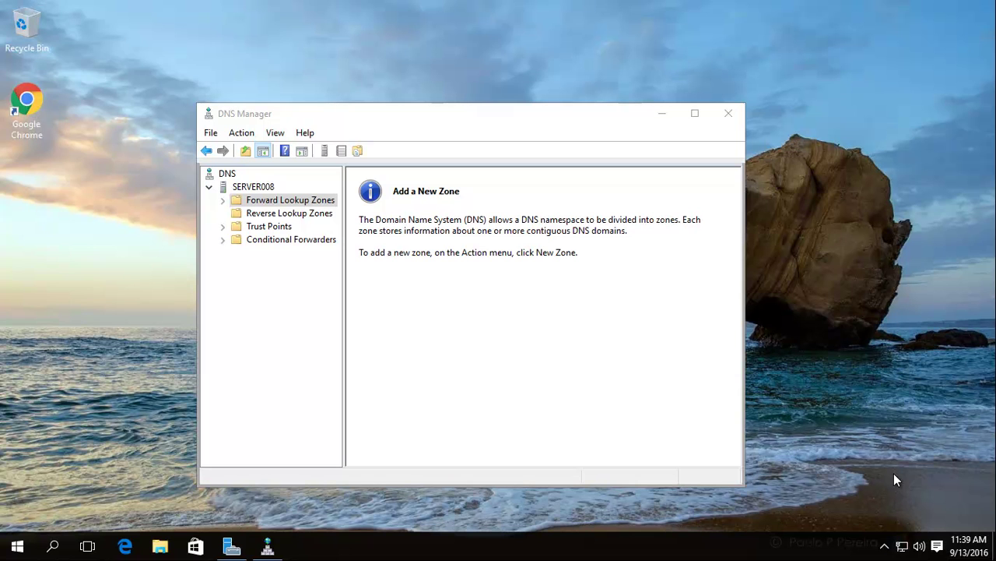
# Switch to Server Manager, check the available server roles in the Add Roles and Features Wizard, and cancel the wizard
pyautogui.hotkey('alt', 'Tab')
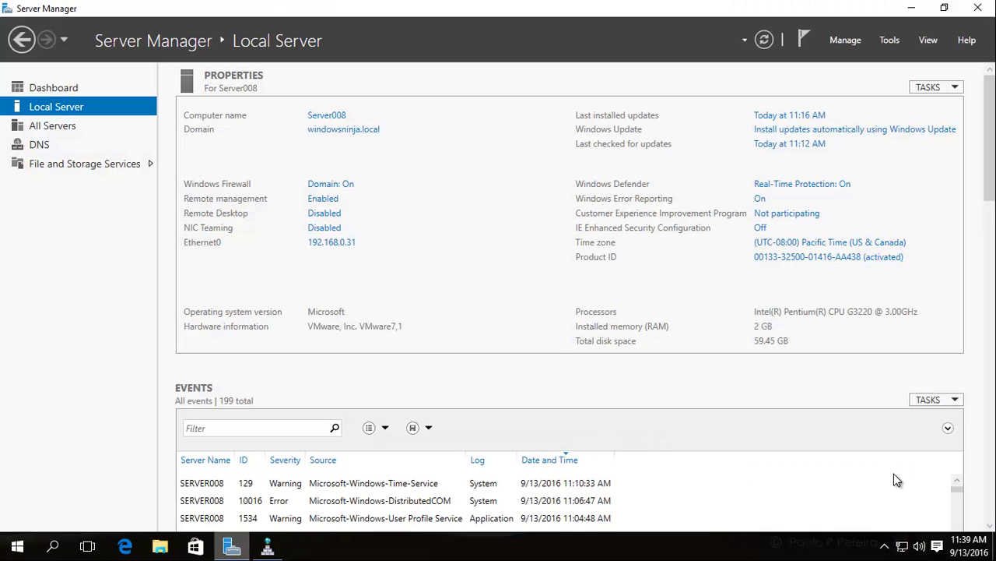
pyautogui.click(65, 88)
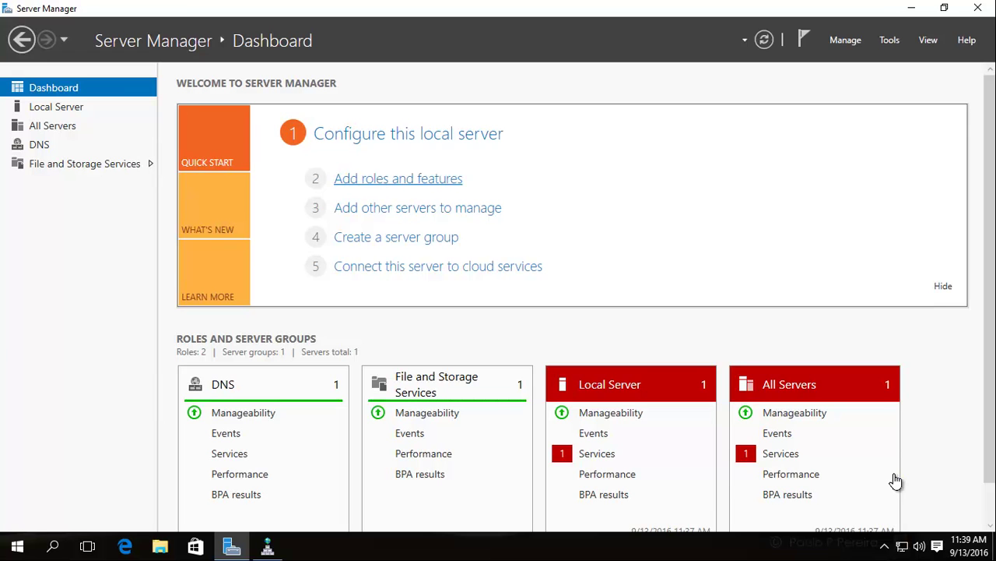
pyautogui.click(412, 178)
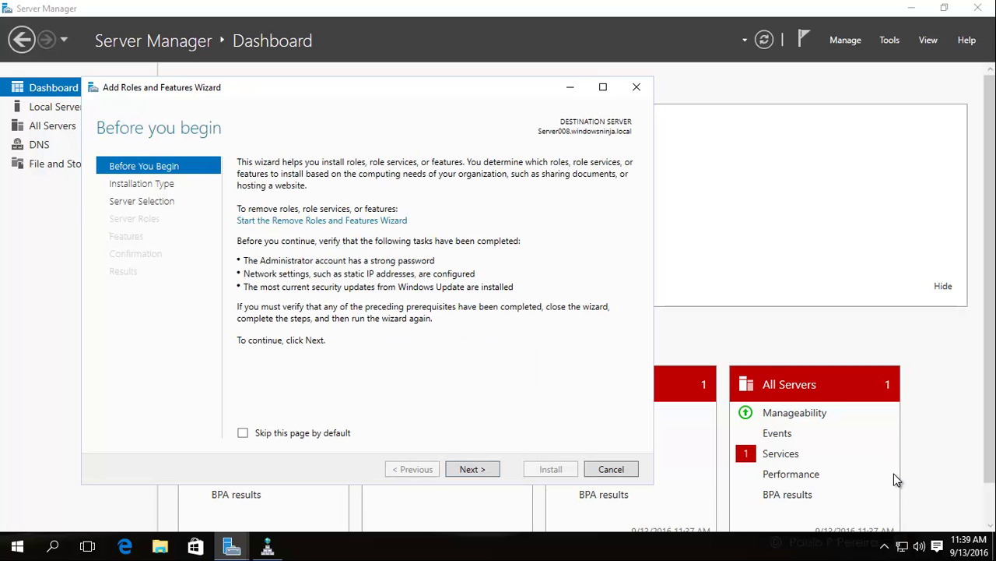
pyautogui.press('Return')
pyautogui.press('Return')
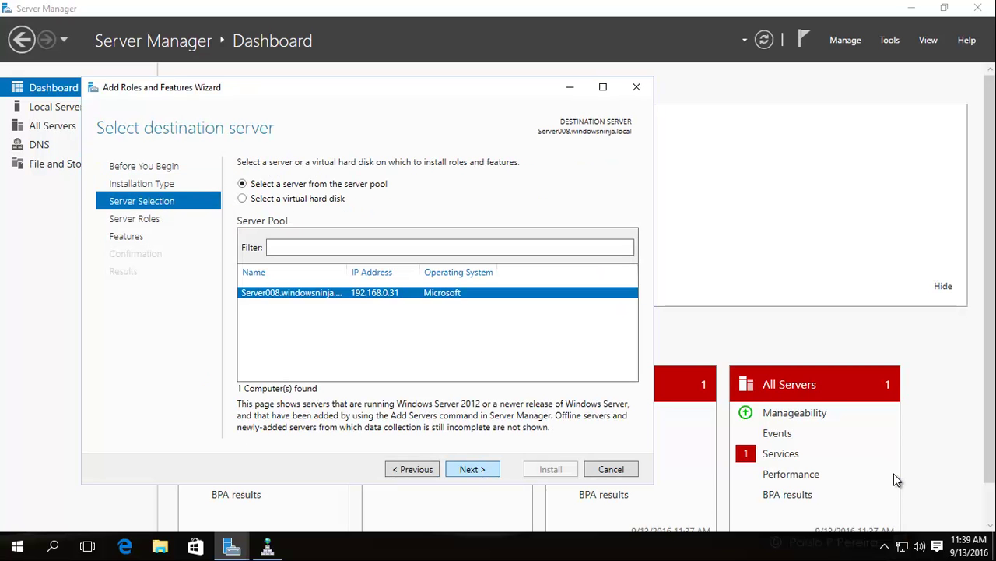
pyautogui.press('Return')
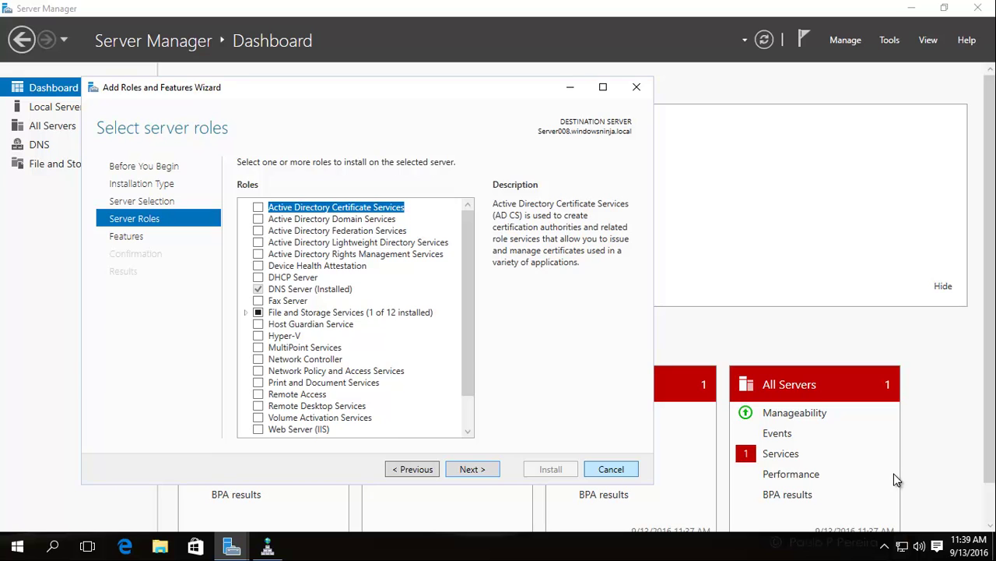
pyautogui.press('Escape')
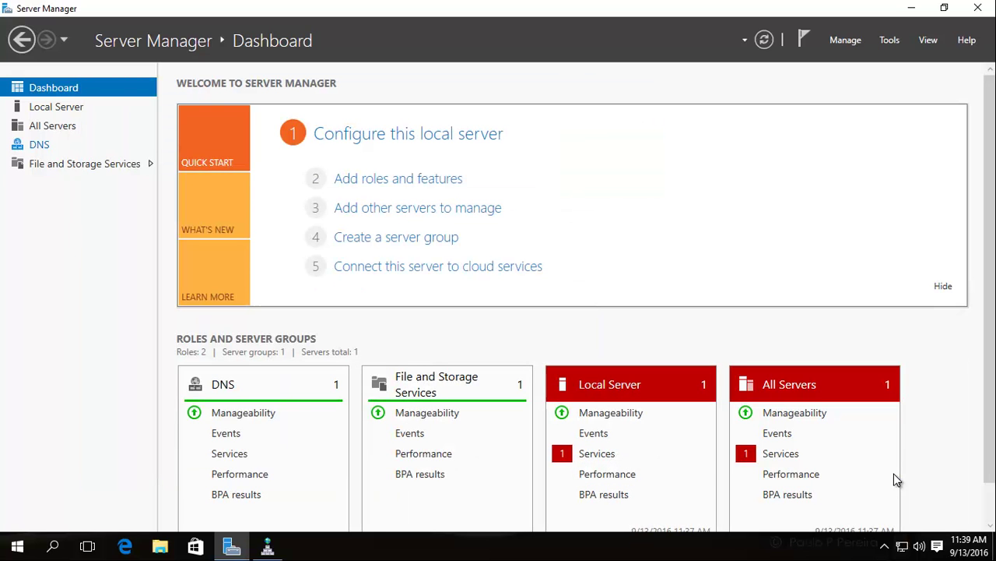
# Bring up DNS Manager from Server Manager's list of administrative tools
pyautogui.hotkey('alt', 't')
pyautogui.press('Return')
pyautogui.press('Down')
pyautogui.press('Down')
pyautogui.press('Down')
pyautogui.press('Down')
pyautogui.press('Down')
pyautogui.press('Down')
pyautogui.press('Down')
pyautogui.press('Down')
pyautogui.press('Up')
pyautogui.press('Up')
pyautogui.press('Up')
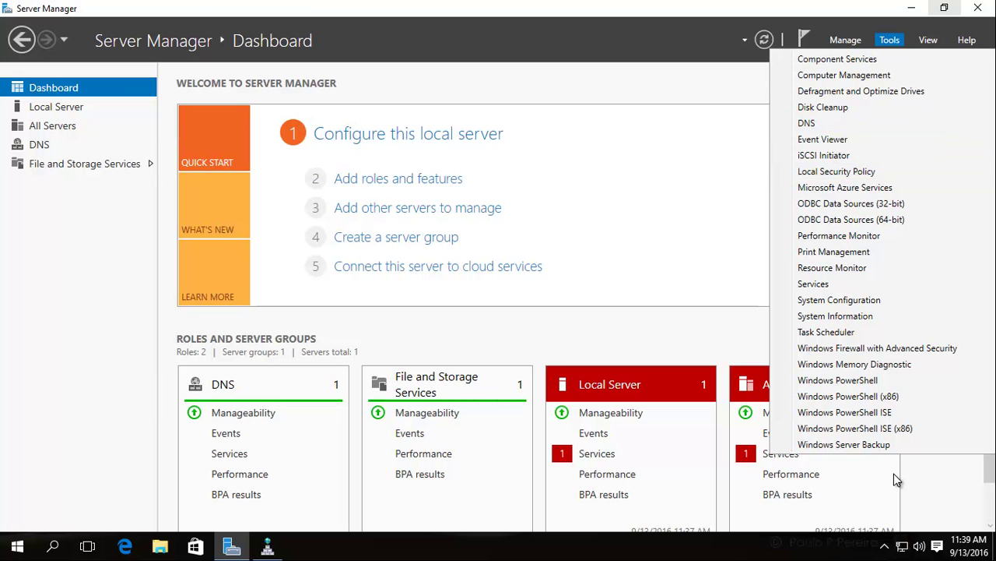
pyautogui.press('Return')
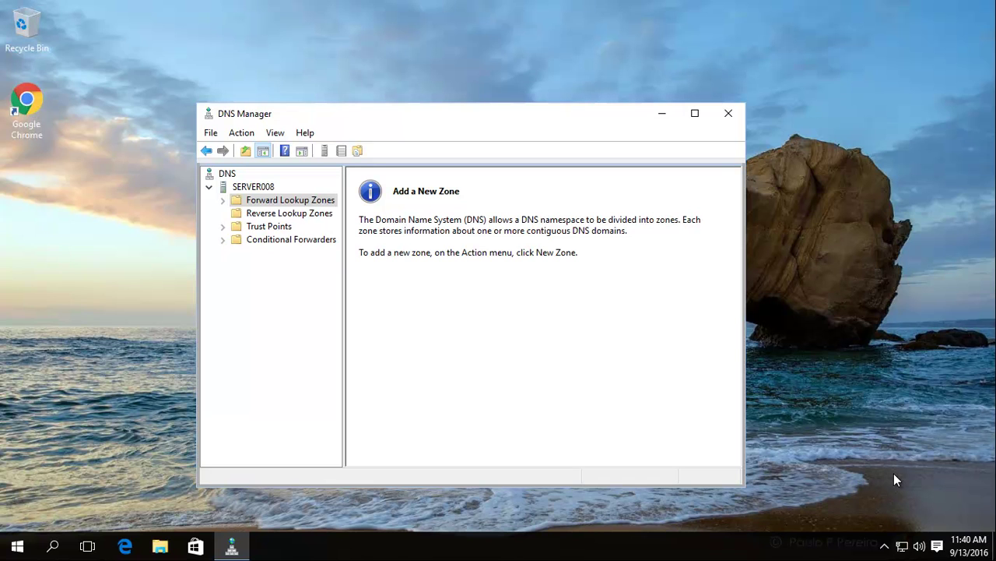
# Start a new zone under SERVER008's Forward Lookup Zones and choose Secondary zone as its type
pyautogui.click(294, 199)
pyautogui.rightClick(294, 200)
pyautogui.press('Down')
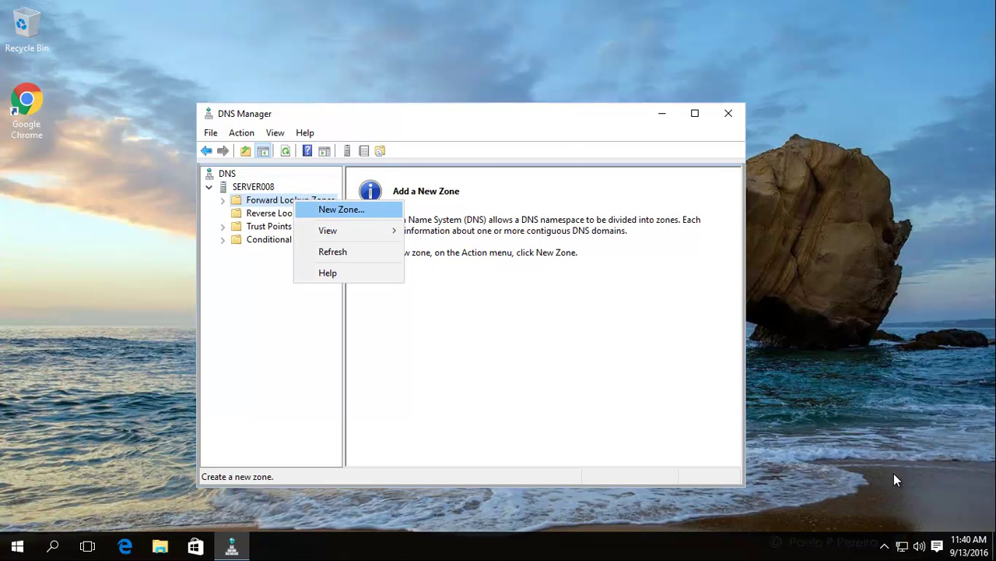
pyautogui.press('Return')
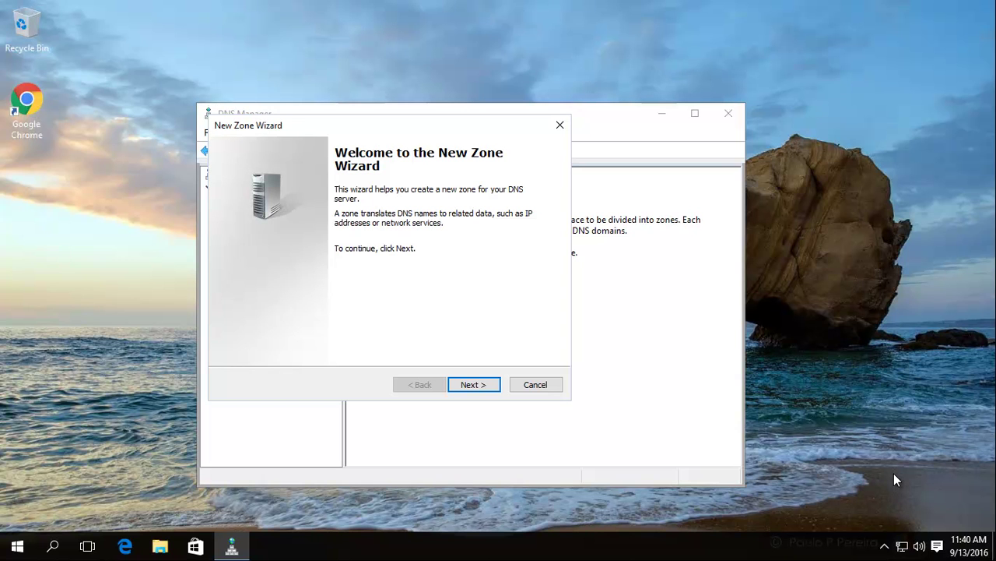
pyautogui.press('Return')
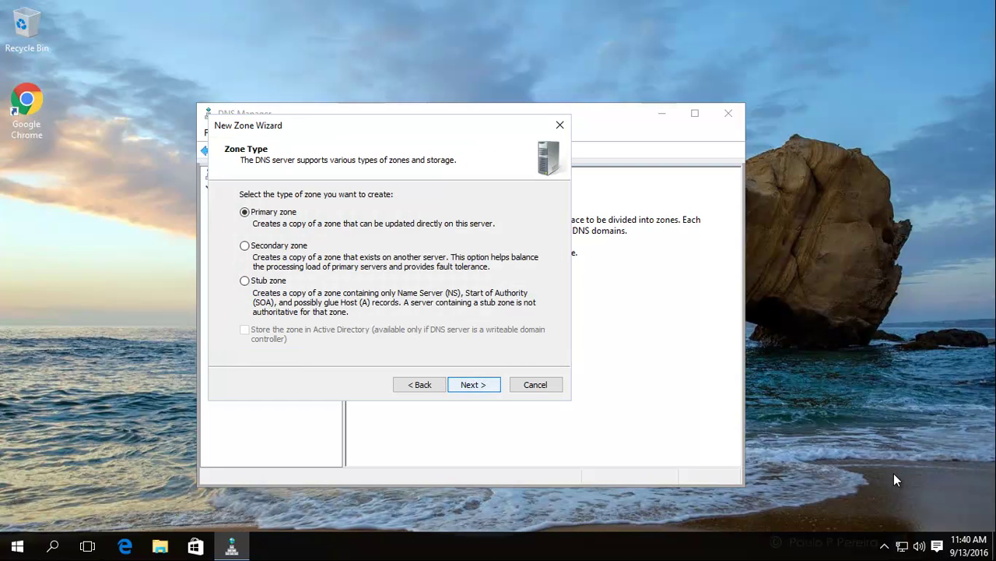
pyautogui.press('Down')
pyautogui.press('Return')
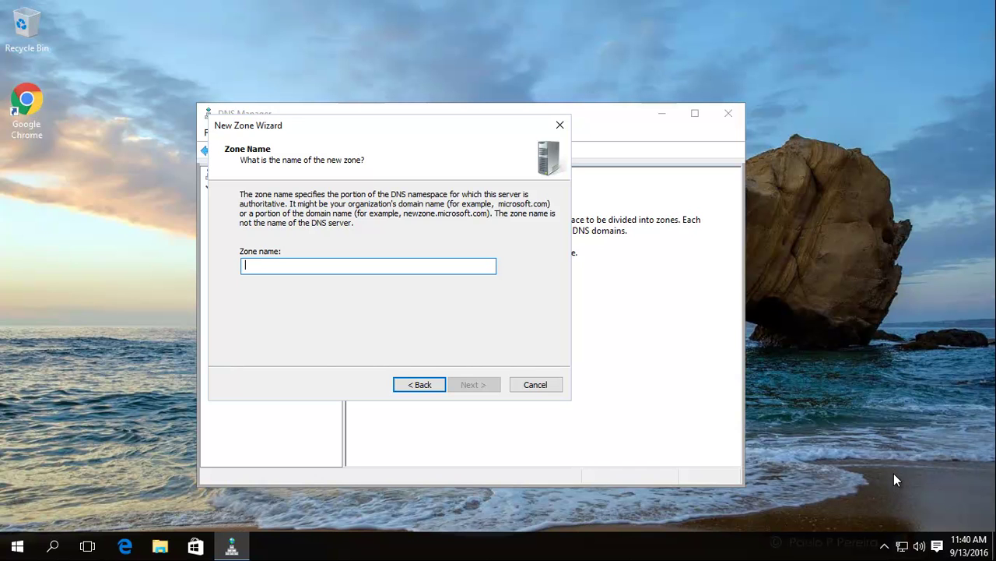
# Name the new secondary zone windowsninja.local and continue to the master servers
pyautogui.write('w')
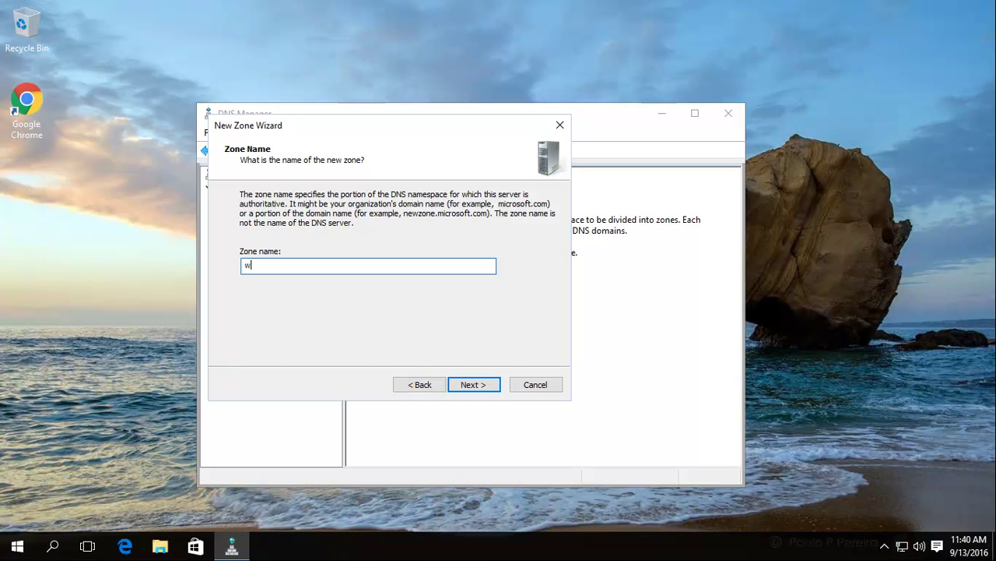
pyautogui.write('indowsninja.local')
pyautogui.press('Return')
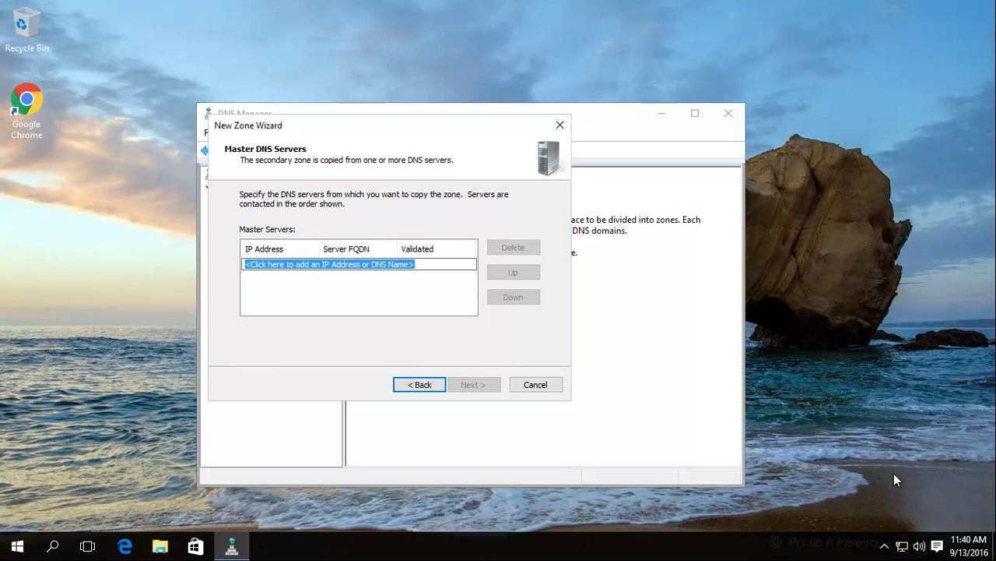
# Add 192.168.0.30 as the master DNS server and finish creating the secondary zone
pyautogui.write('192')
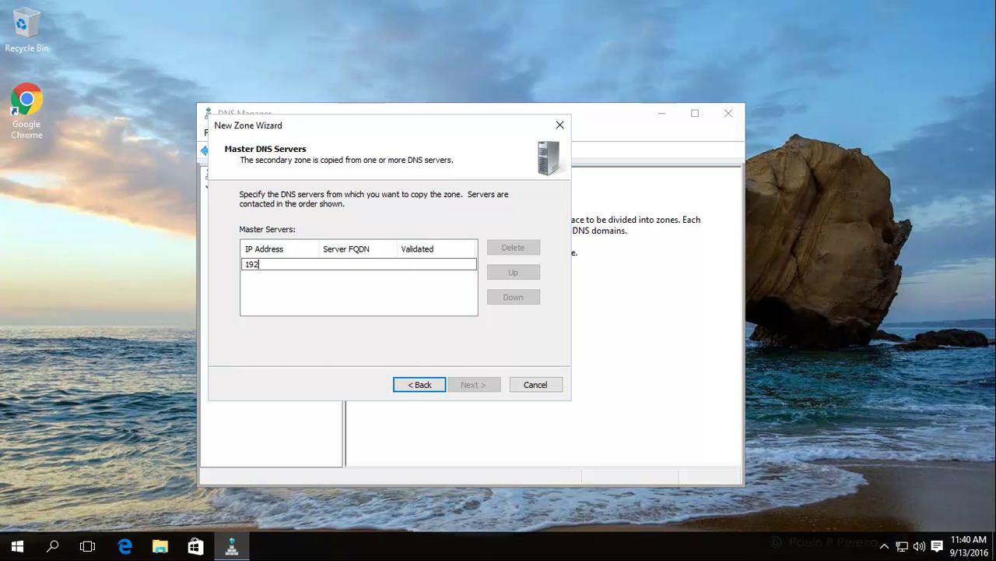
pyautogui.write('.168.0.30')
pyautogui.press('Return')
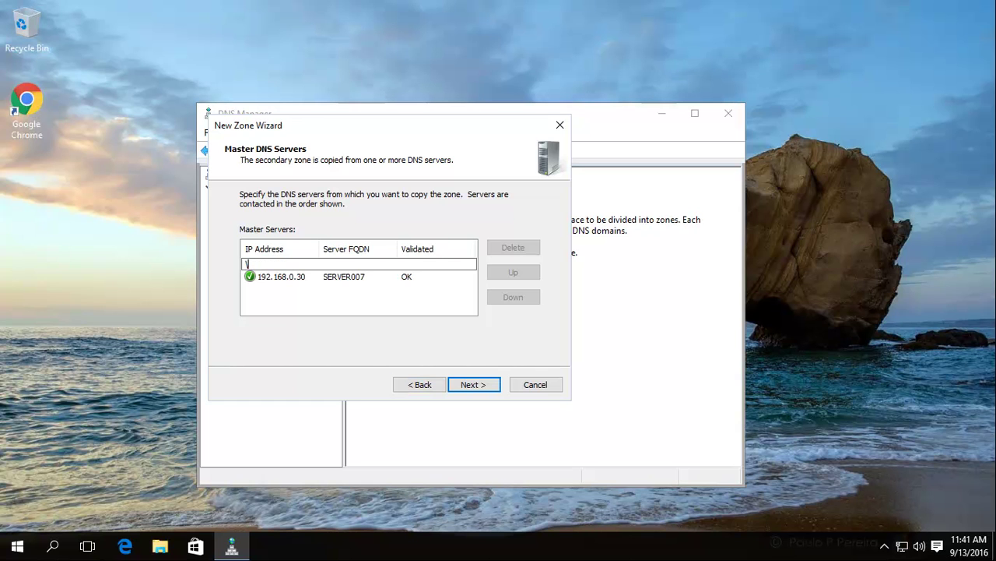
pyautogui.press('Return')
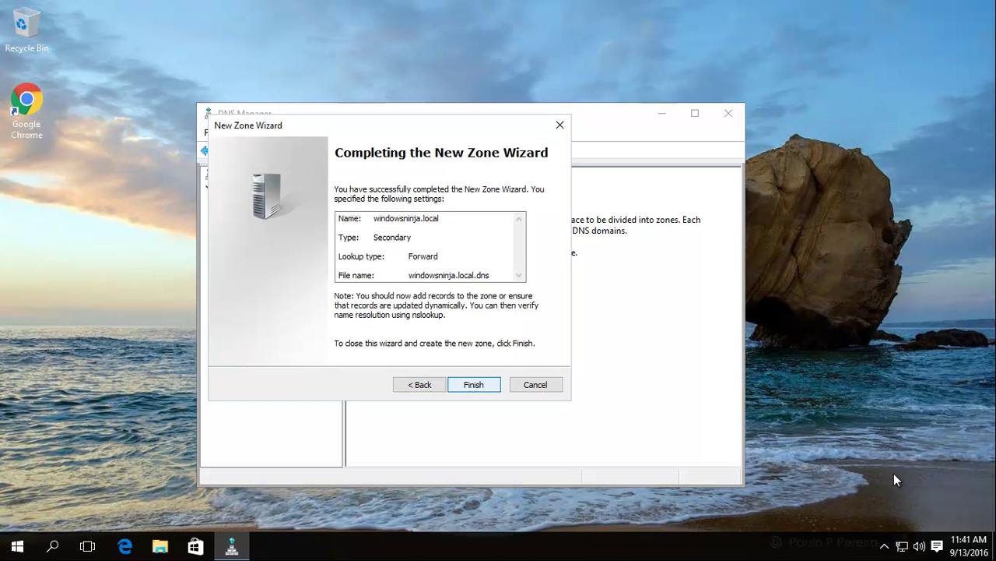
pyautogui.press('Return')
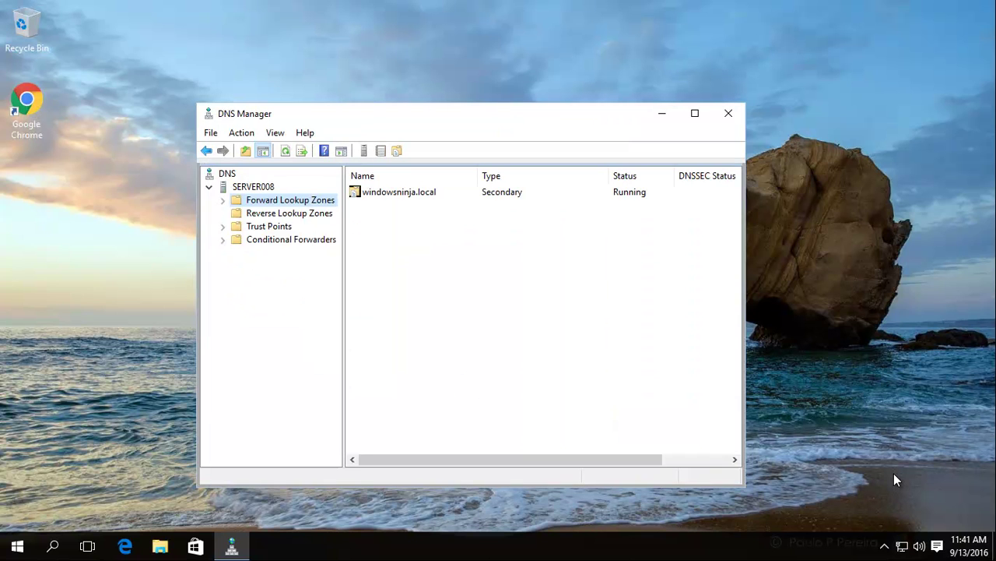
# Expand Forward Lookup Zones, show the windowsninja.local zone's records and refresh them
pyautogui.press('Right')
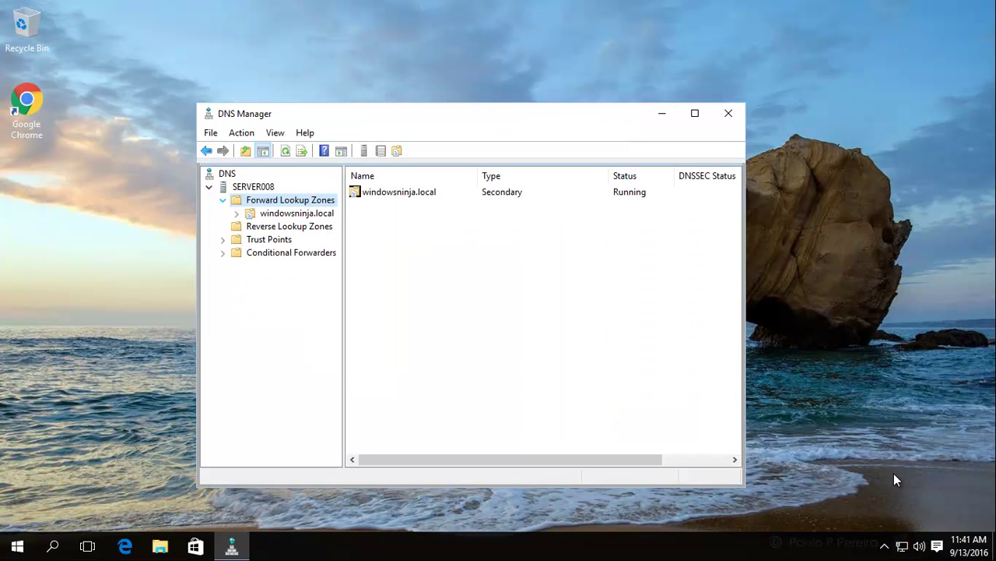
pyautogui.press('Down')
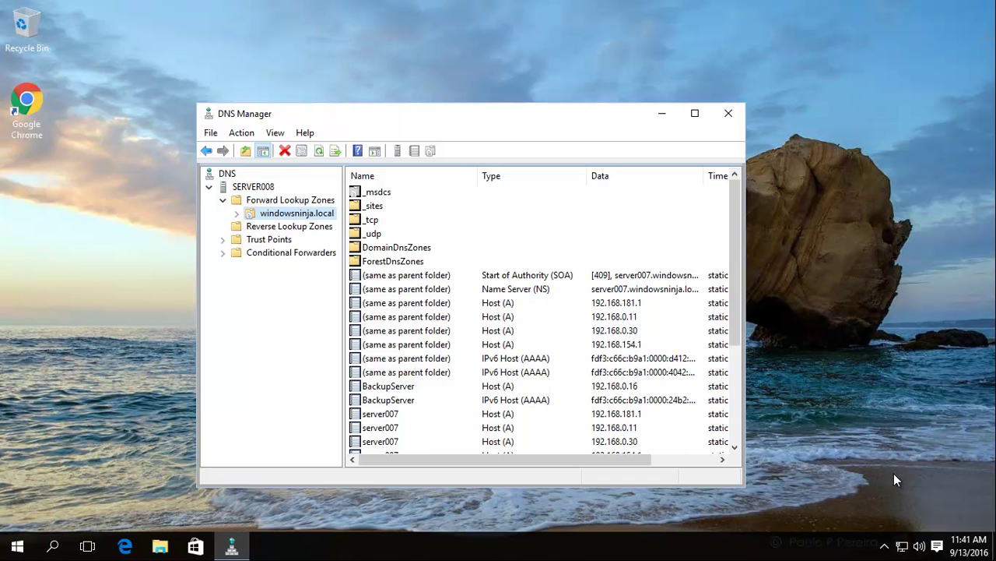
pyautogui.press('F5')
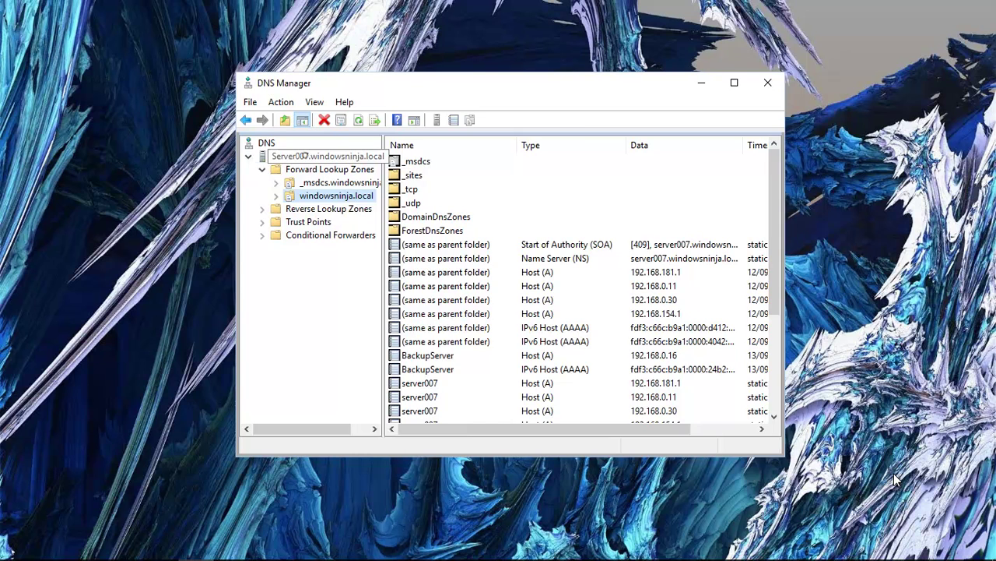
# Open the properties of the windowsninja.local forward lookup zone on the primary server, Server007
pyautogui.click(304, 156)
pyautogui.press('Down')
pyautogui.press('Down')
pyautogui.press('Down')
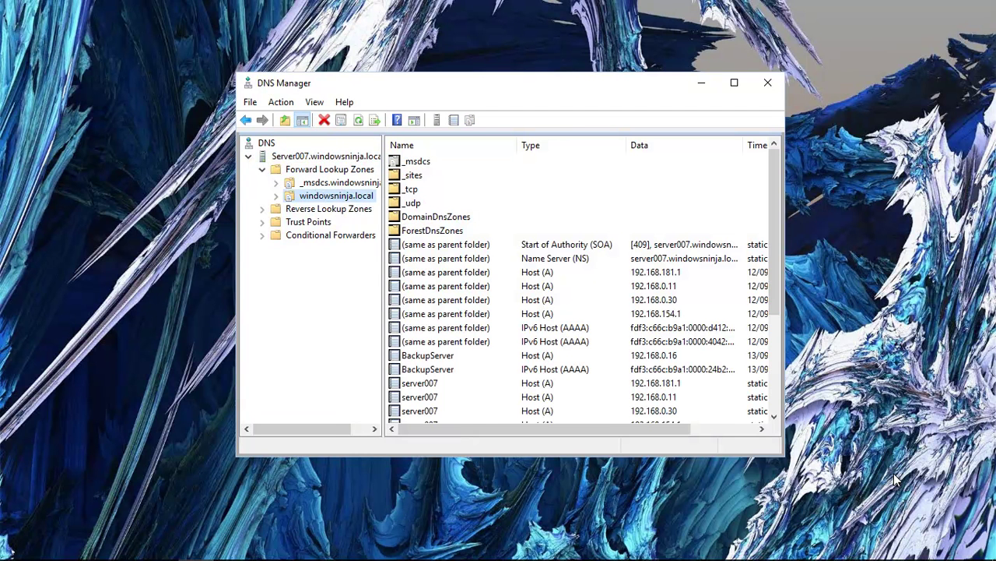
pyautogui.hotkey('shift', 'F10')
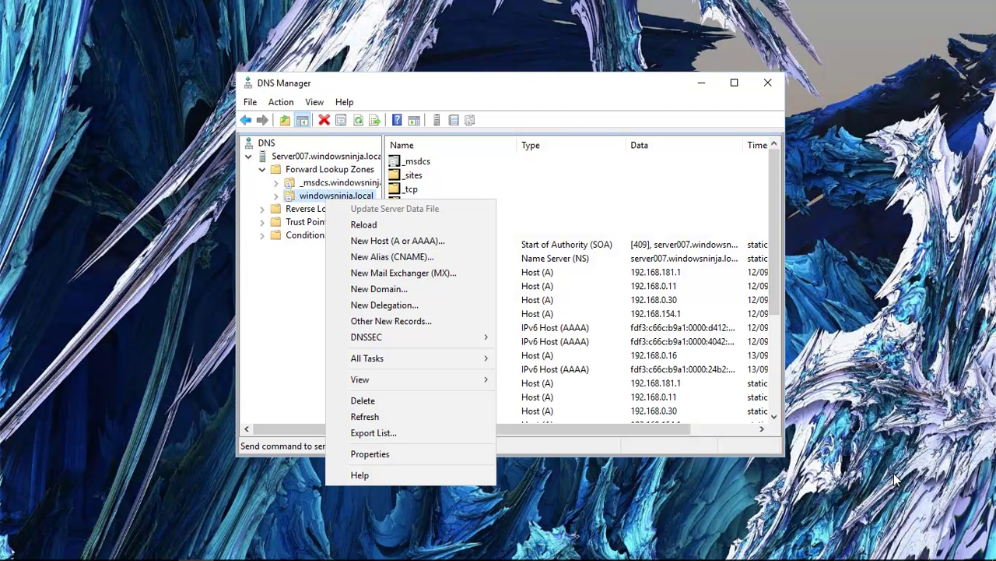
pyautogui.press('Down')
pyautogui.press('Down')
pyautogui.press('Down')
pyautogui.press('Down')
pyautogui.press('Down')
pyautogui.press('Down')
pyautogui.press('Down')
pyautogui.press('Down')
pyautogui.press('Down')
pyautogui.press('Down')
pyautogui.press('Down')
pyautogui.press('Down')
pyautogui.press('Down')
pyautogui.press('Down')
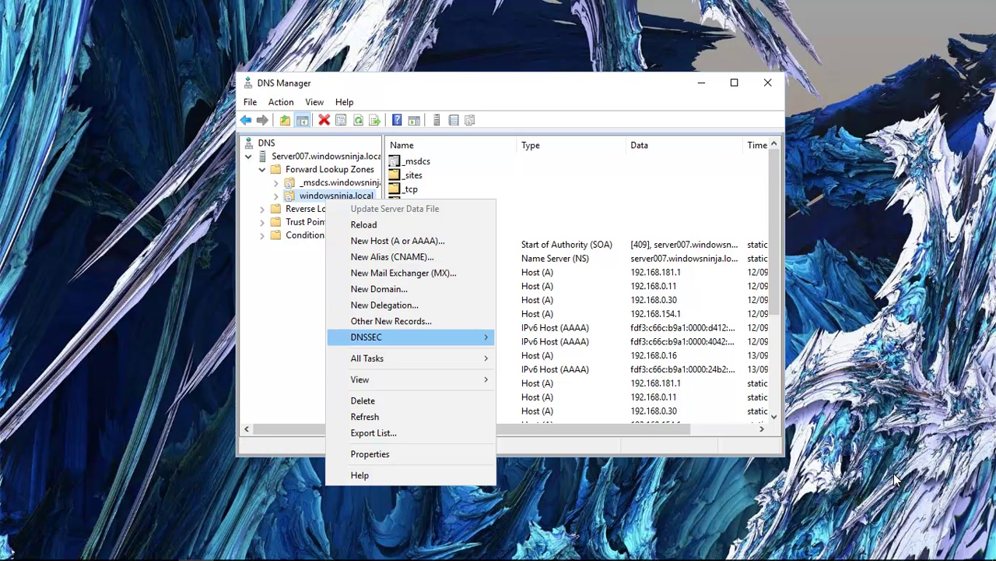
pyautogui.press('Return')
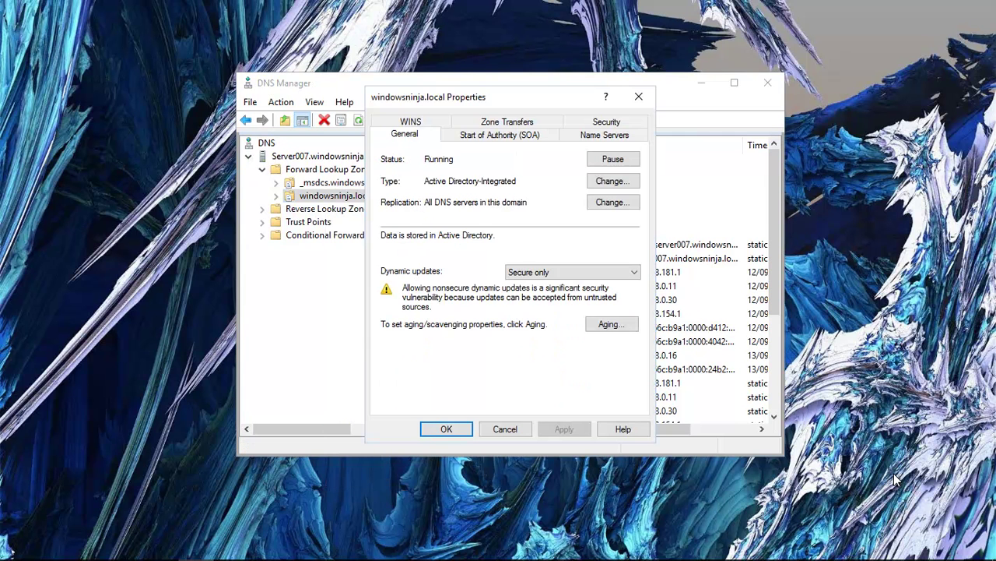
# Review the zone transfer settings of windowsninja.local, including which servers may receive a copy
pyautogui.click(516, 121)
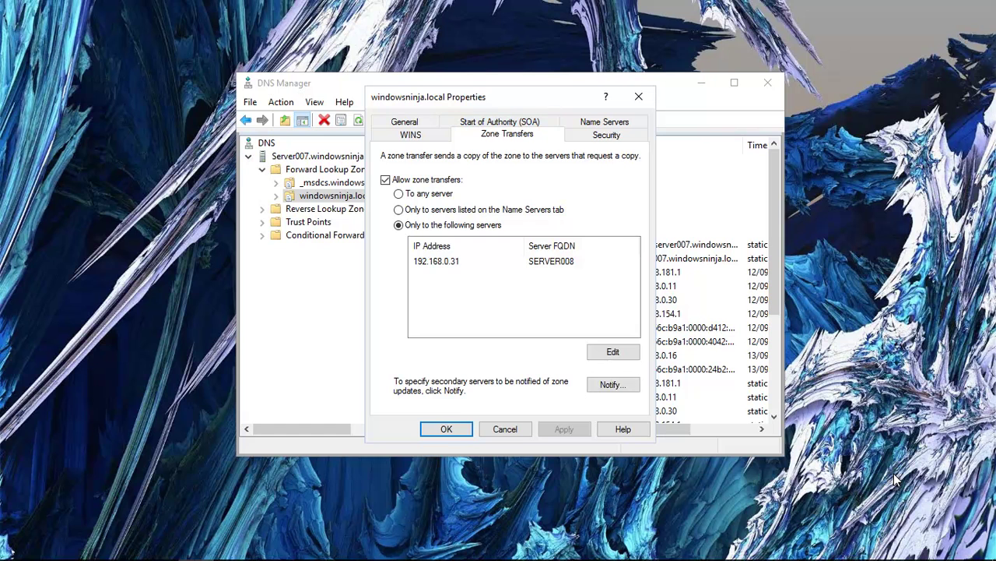
pyautogui.press('Tab')
pyautogui.press('Tab')
pyautogui.press('Tab')
pyautogui.press('Tab')
pyautogui.press('Tab')
pyautogui.press('Tab')
# Check the zone's dynamic update options, cancel the properties, and close DNS Manager on Server007
pyautogui.click(408, 122)
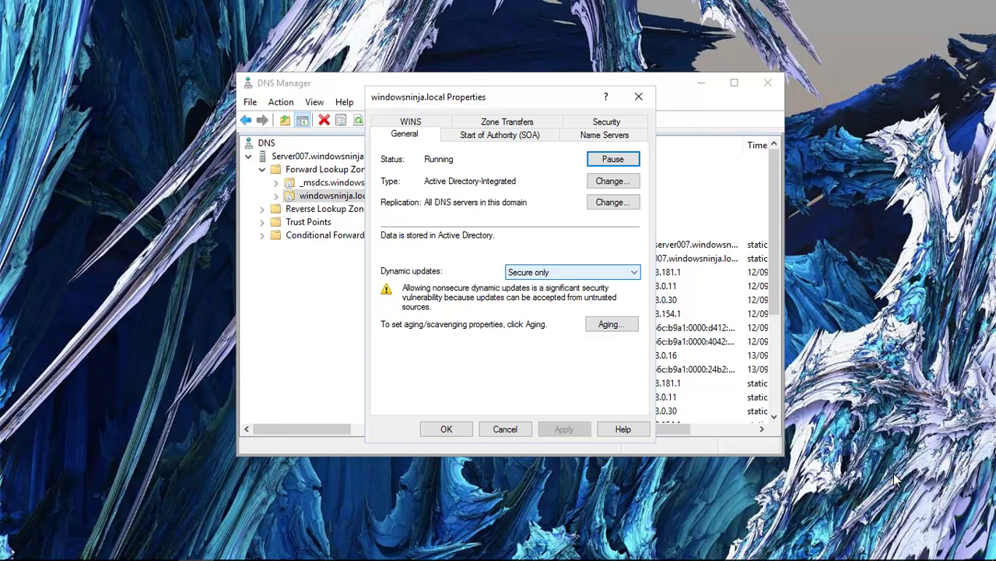
pyautogui.click(572, 271)
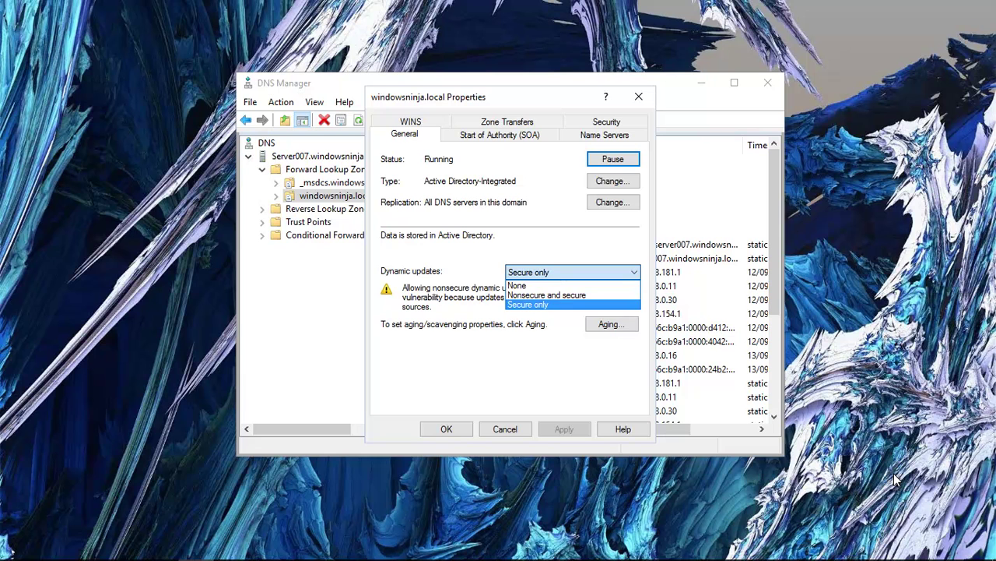
pyautogui.press('Return')
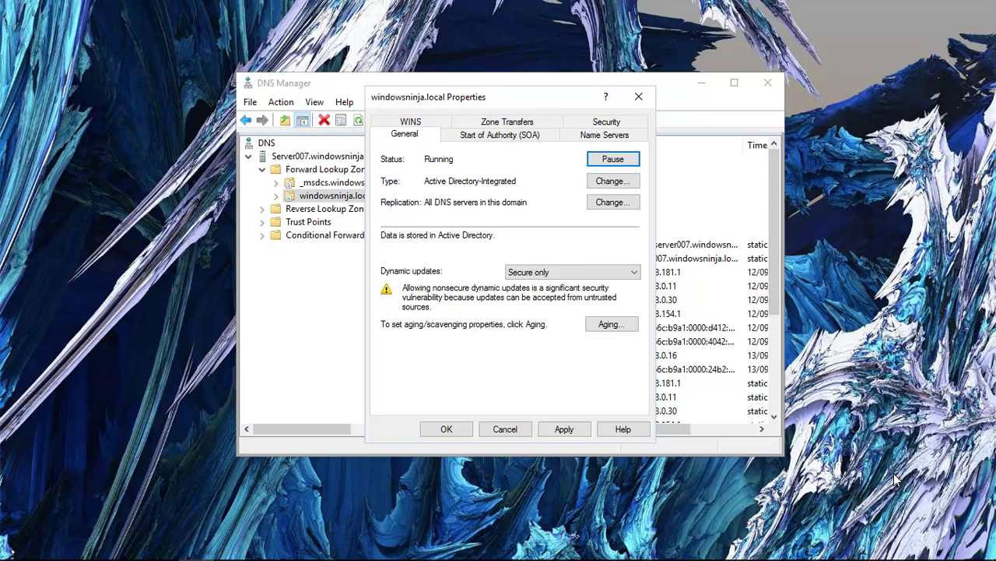
pyautogui.press('Escape')
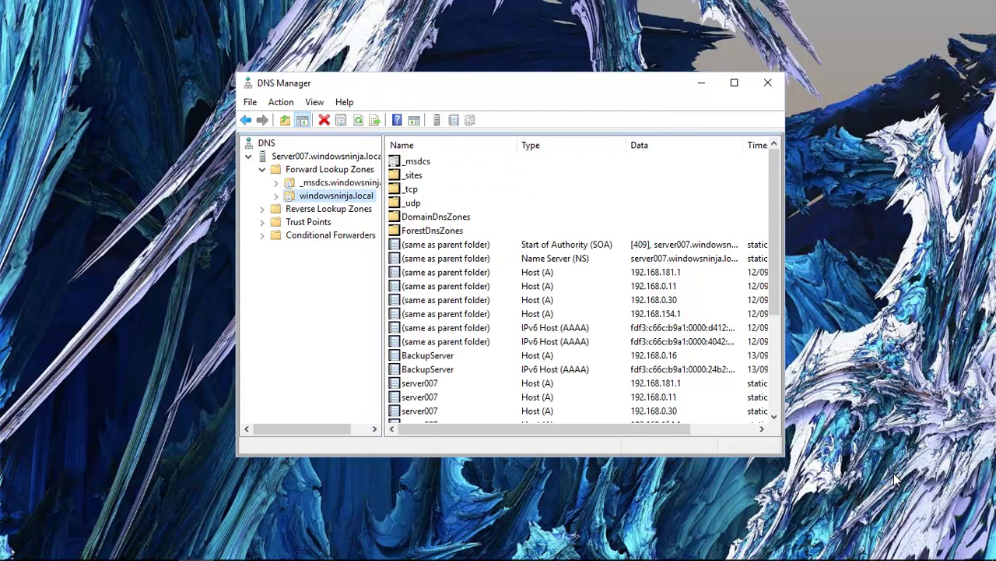
pyautogui.click(768, 82)
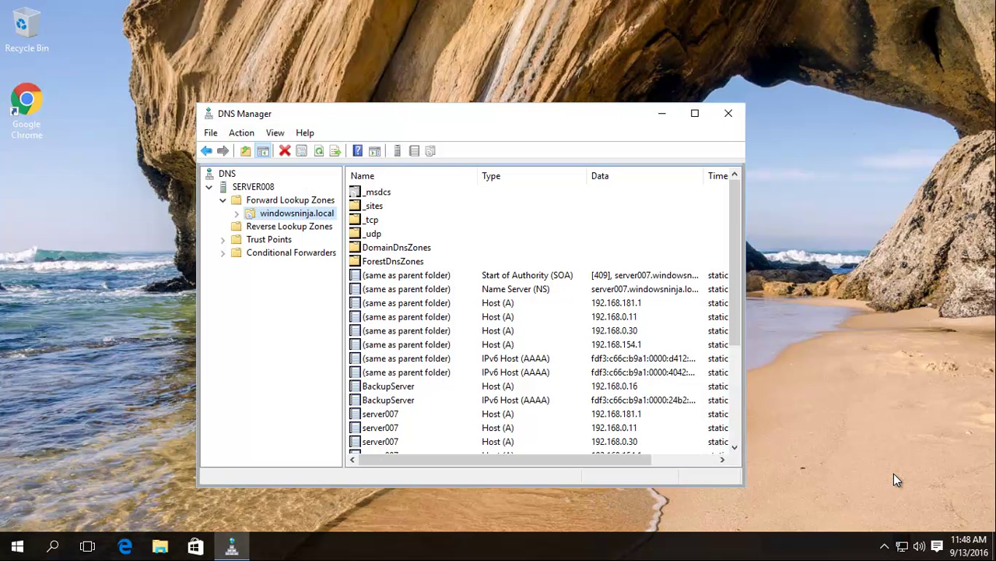